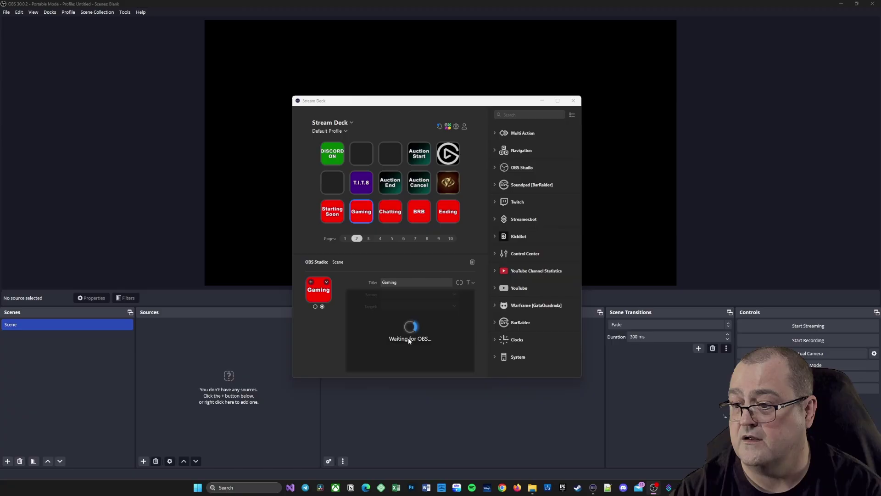
Glance over the OBS Tools menu and dismiss it without choosing anything.
click(124, 13)
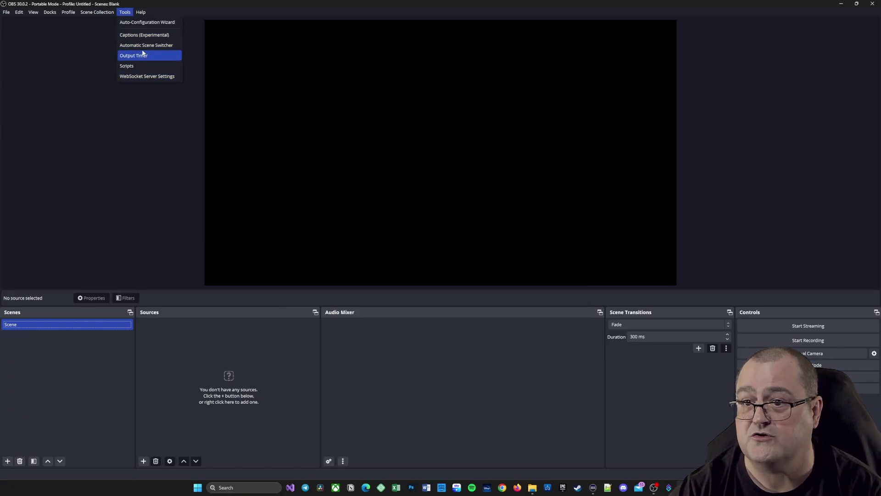
click(134, 163)
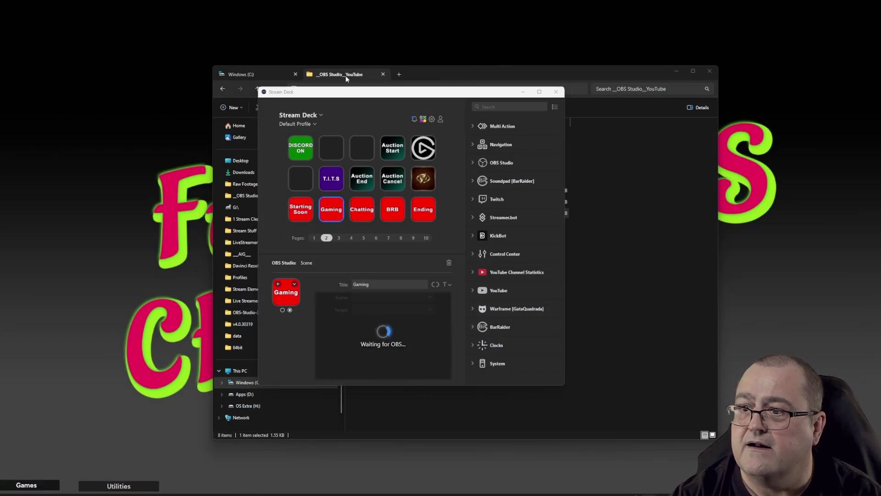
Close the extra _OBS Studio_YouTube tab and turn on Show > Hidden items in File Explorer.
click(384, 71)
click(383, 74)
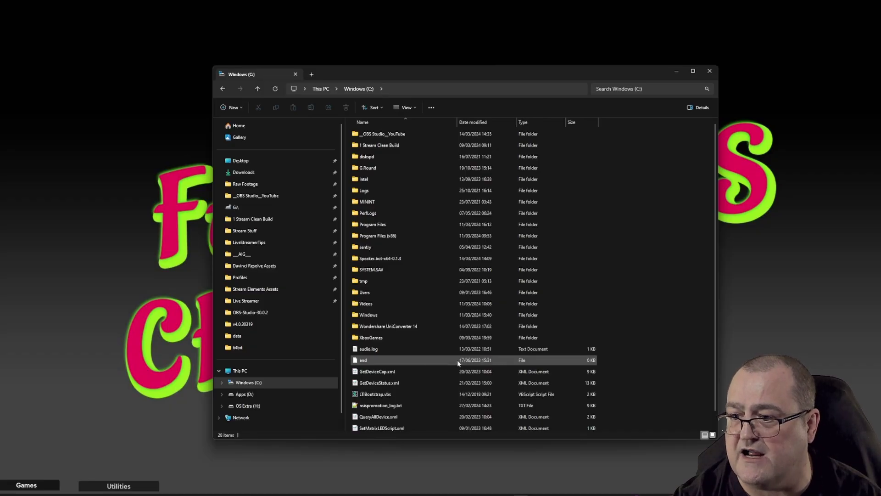
drag(488, 71, 333, 95)
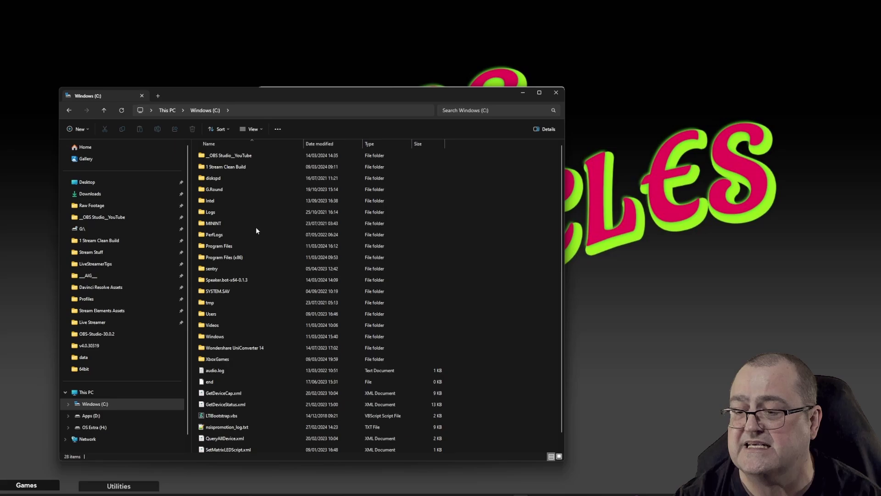
click(263, 131)
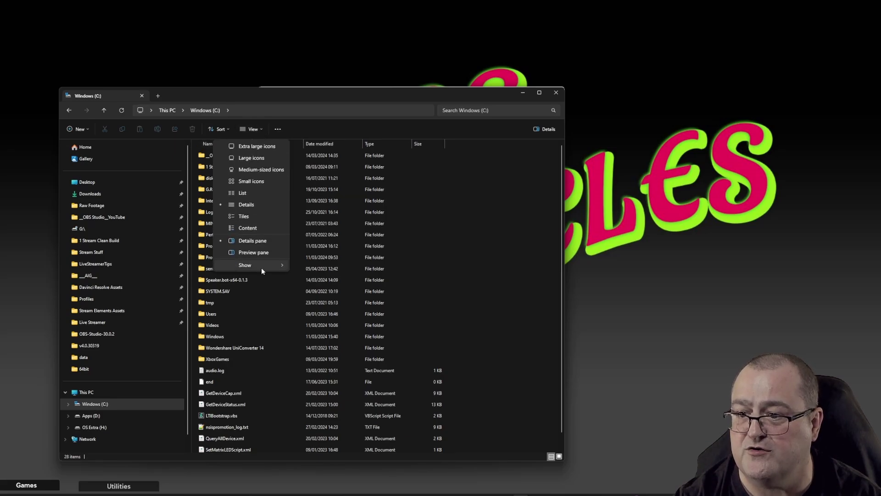
mouse_move(269, 266)
click(326, 316)
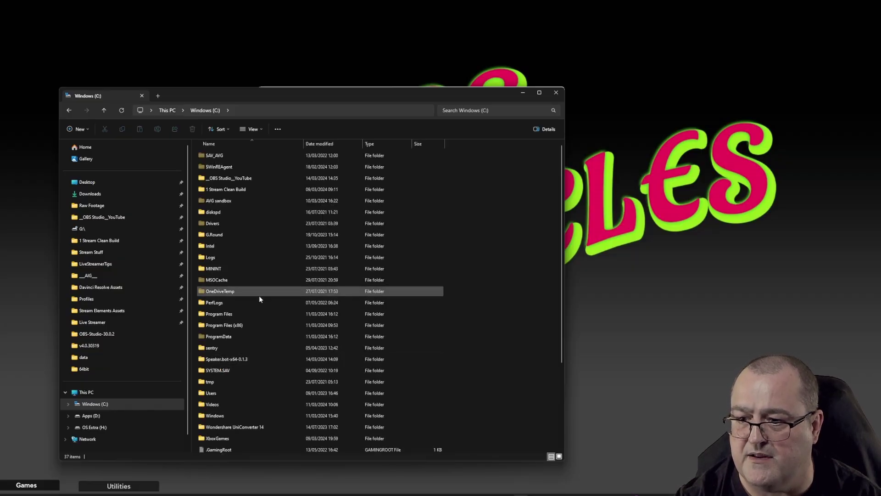
Browse into C:\ProgramData\obs-studio\plugins\StreamDeckPlugin\bin.
double_click(241, 336)
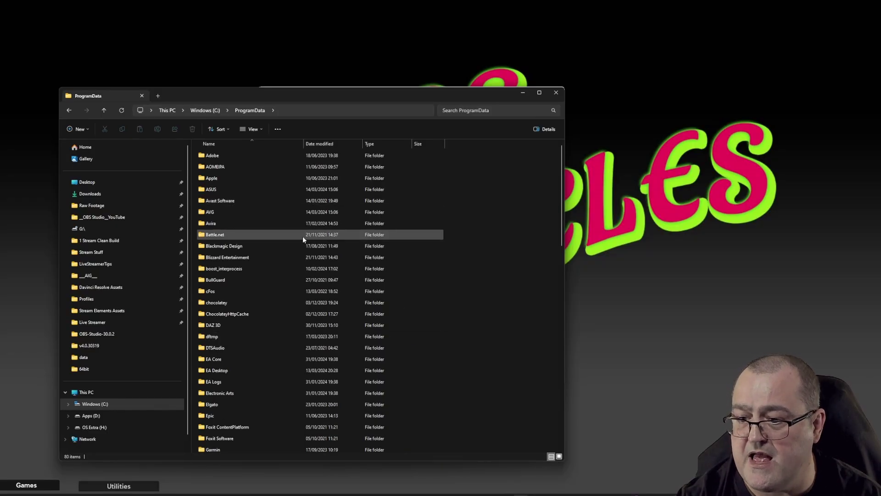
scroll(282, 299, down, 7)
scroll(279, 301, down, 4)
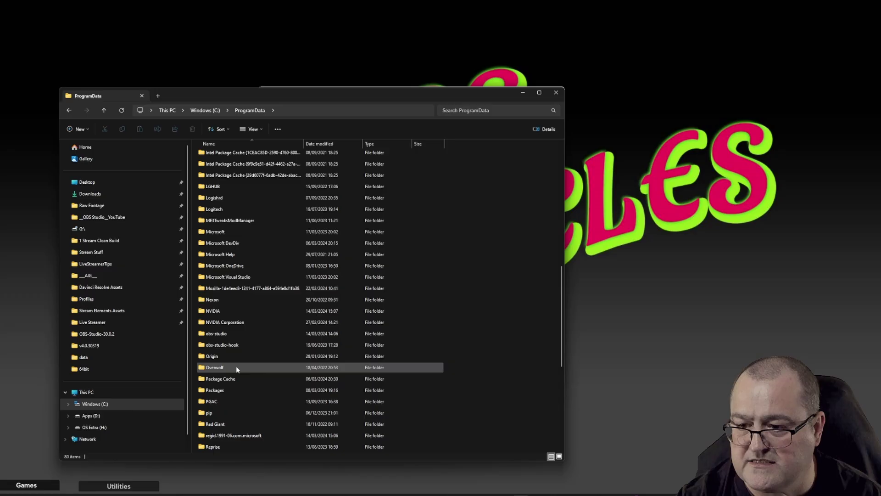
double_click(231, 334)
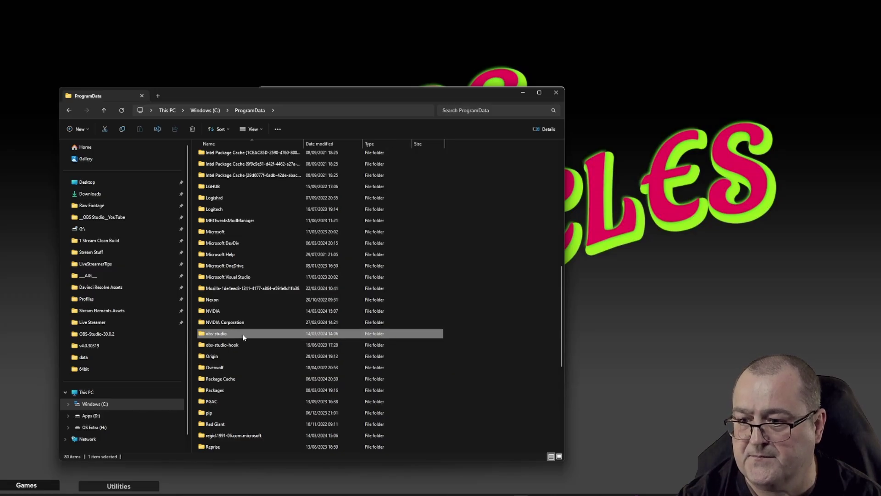
double_click(241, 156)
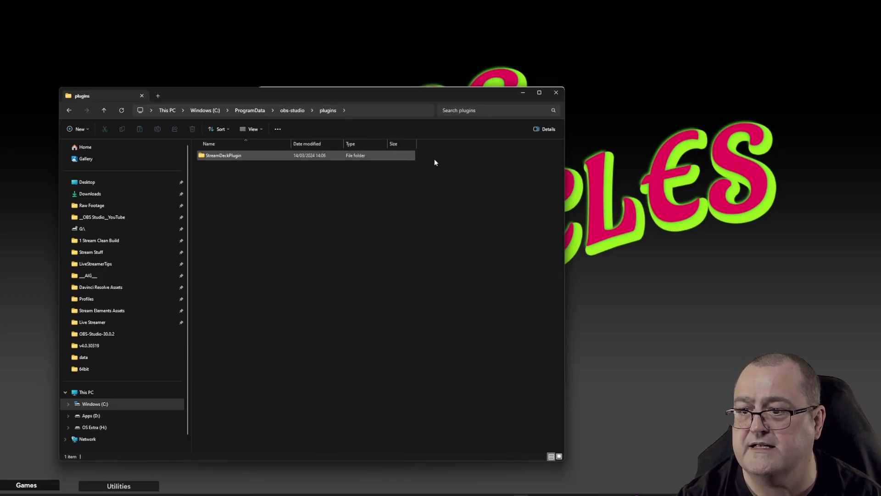
double_click(252, 155)
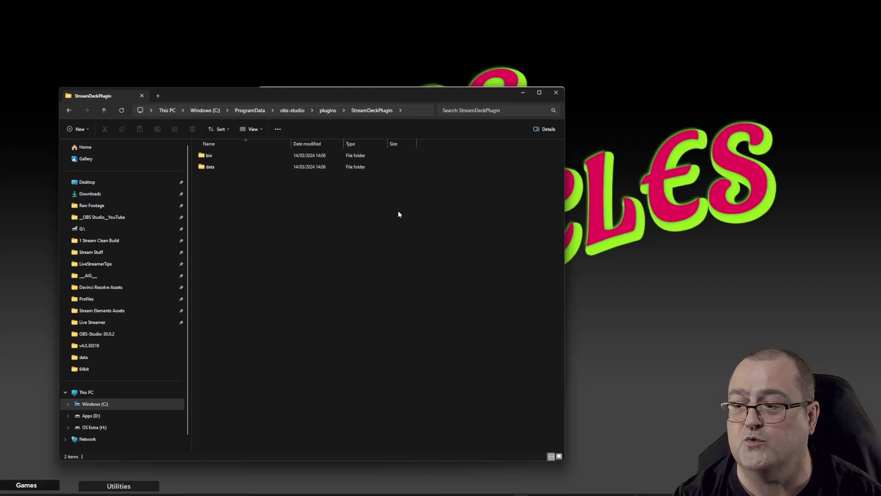
double_click(224, 156)
Copy StreamDeckPlugin.dll and StreamDeckPlugin.pdb from the bin\64bit folder.
double_click(268, 156)
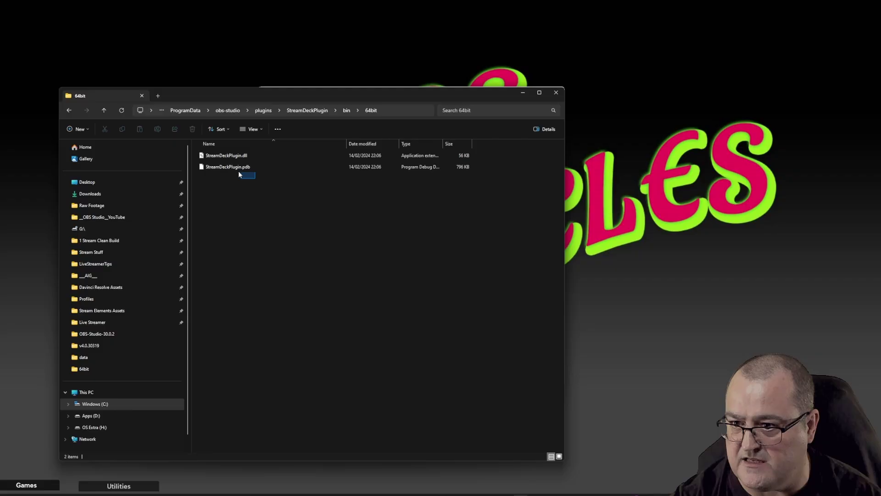
drag(239, 175, 223, 154)
right_click(239, 156)
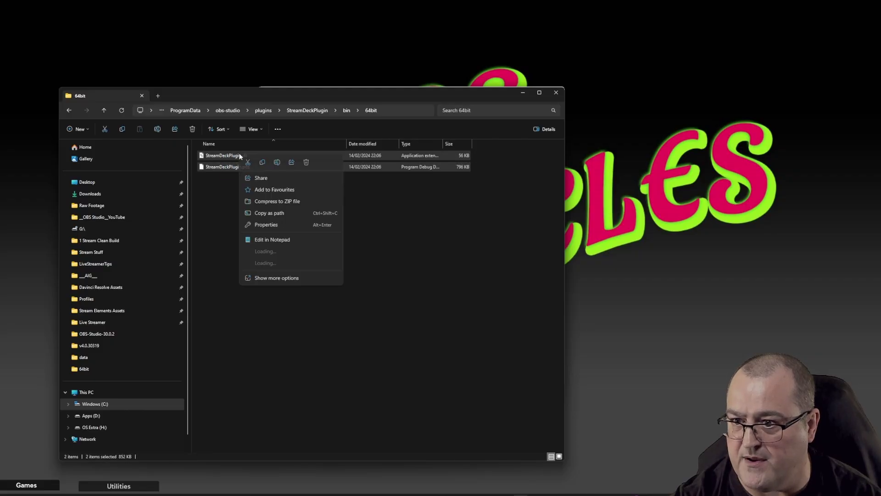
click(262, 163)
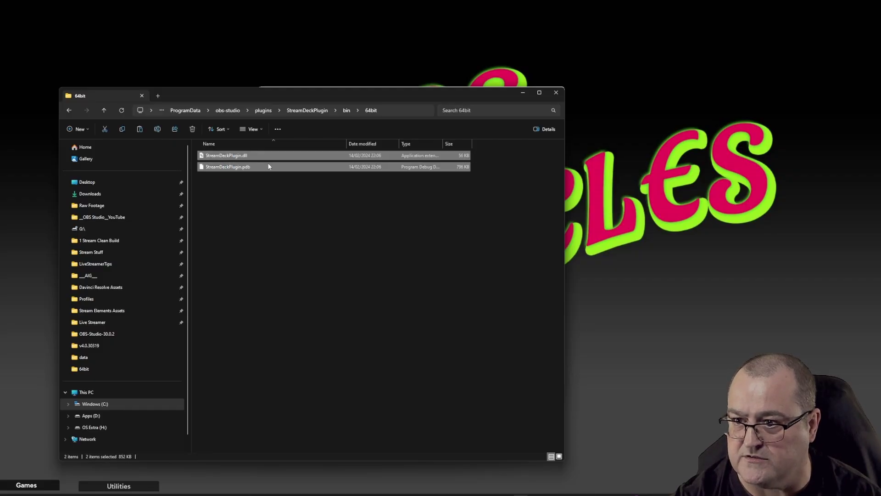
Paste both files into OBS-Studio-30.0.2\obs-plugins\64bit in a new tab.
click(158, 95)
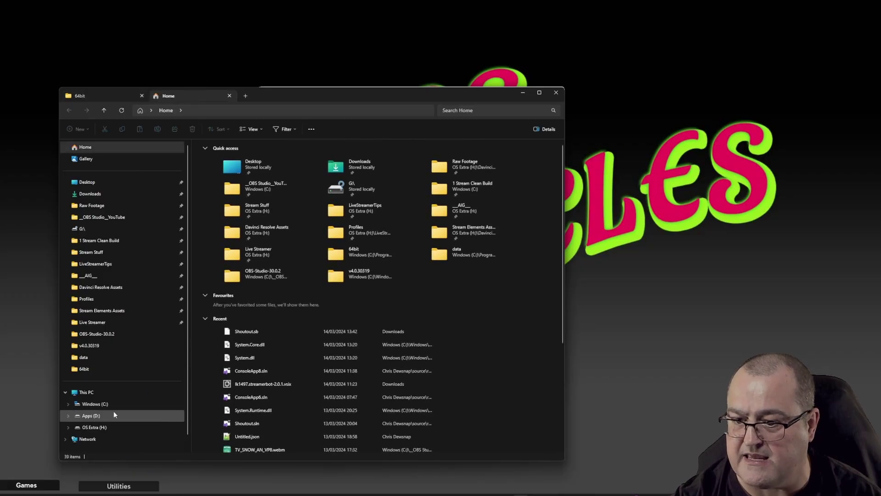
click(115, 218)
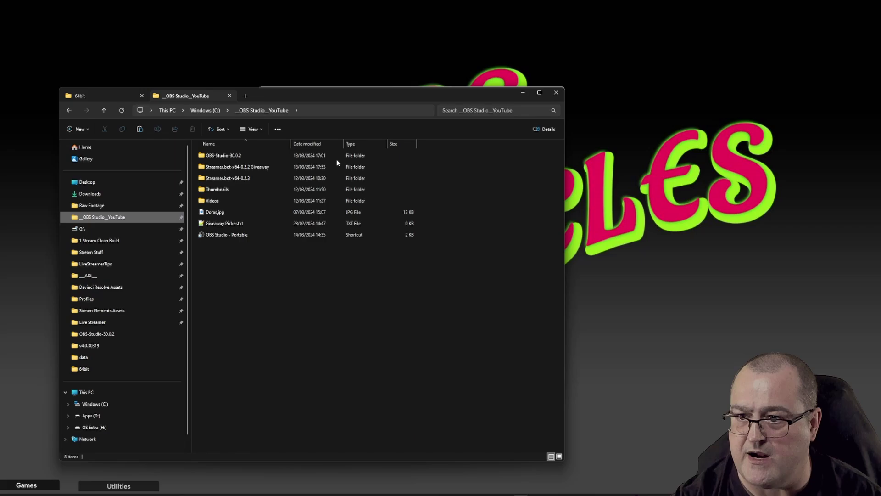
click(244, 155)
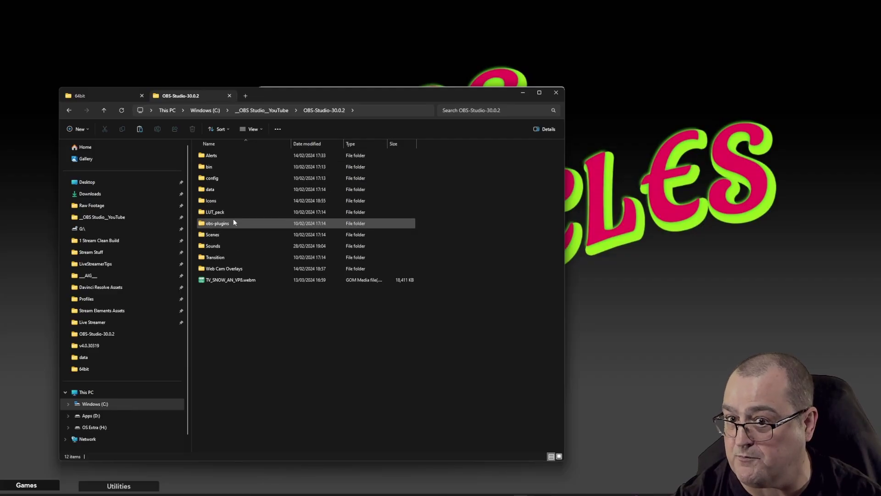
mouse_move(233, 222)
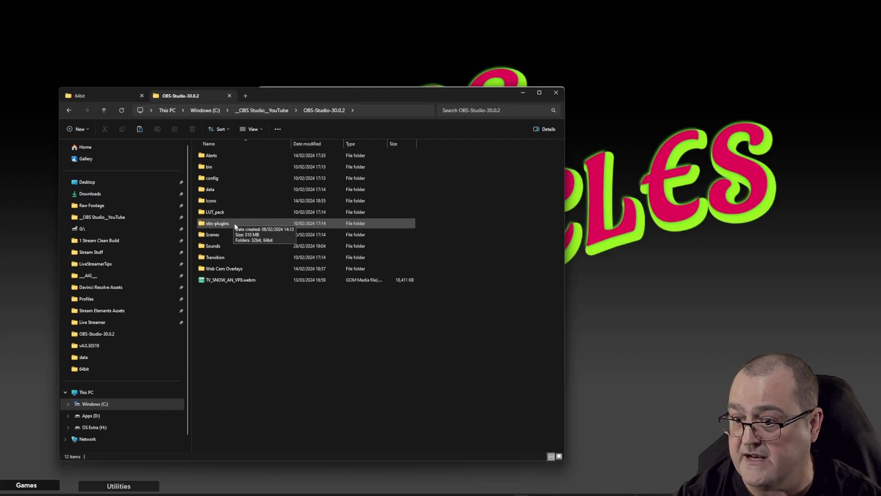
double_click(235, 224)
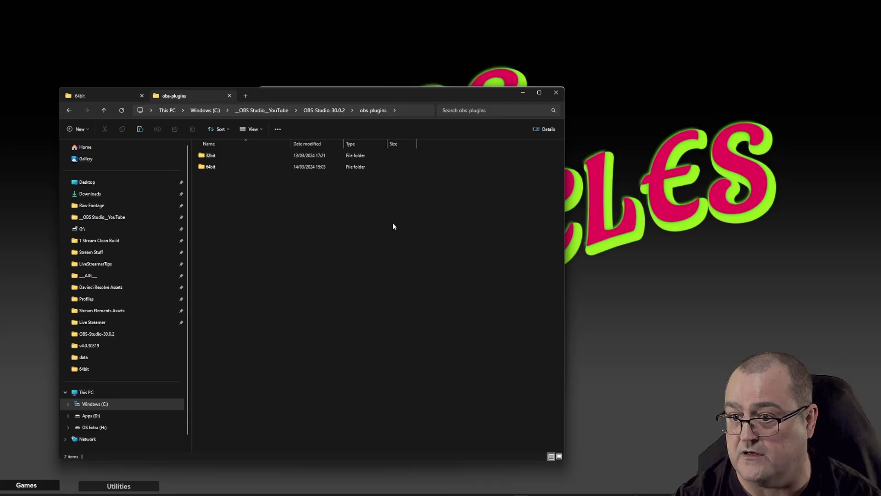
double_click(226, 167)
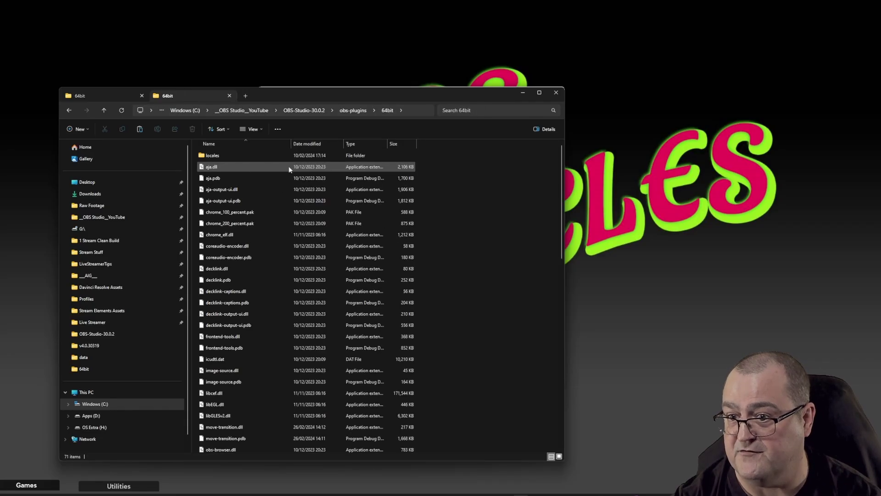
right_click(467, 306)
click(479, 315)
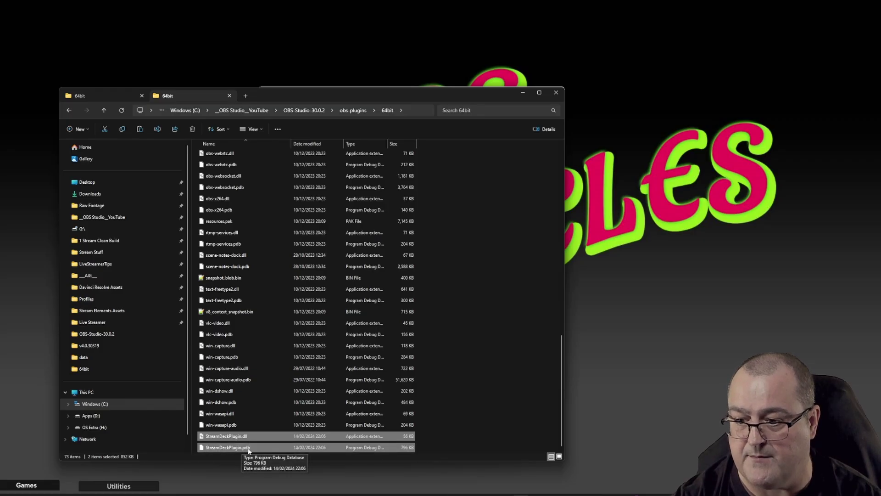
Go back up from obs-plugins to OBS-Studio-30.0.2, then return to the source tab.
click(354, 111)
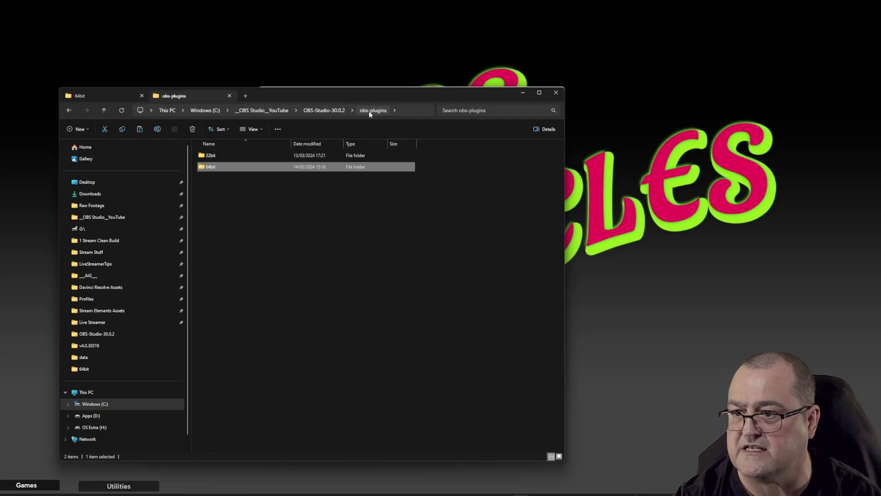
click(324, 110)
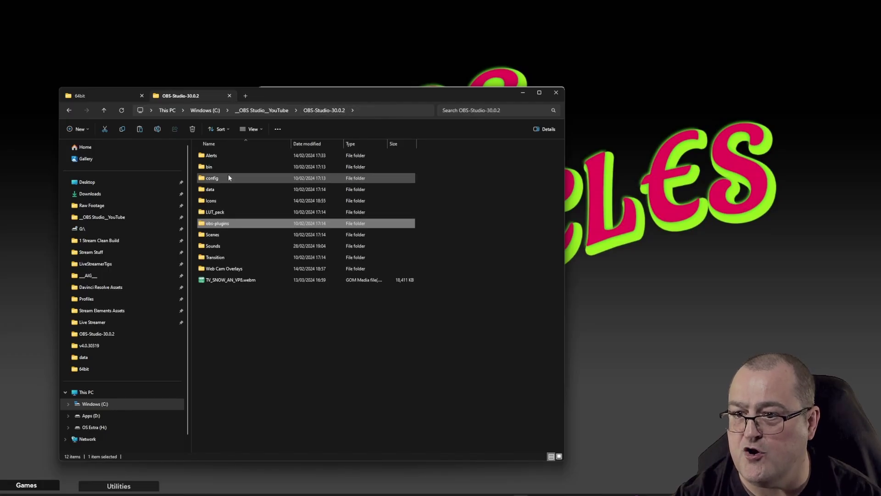
click(112, 97)
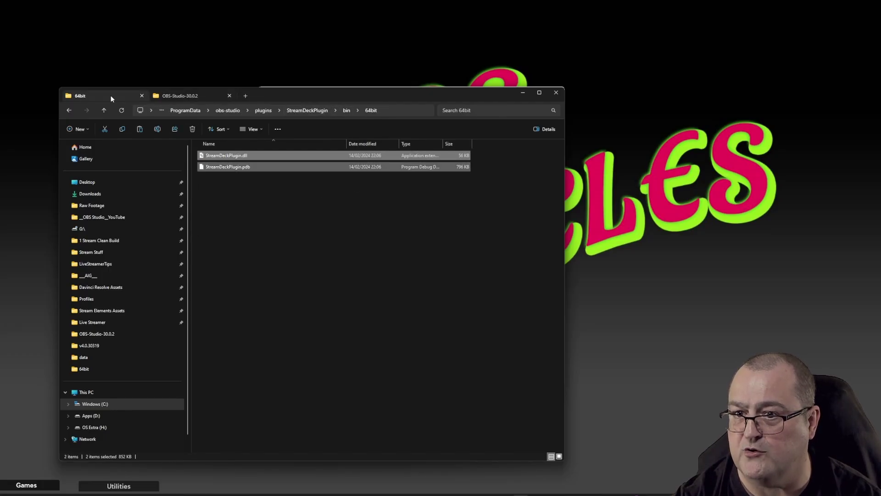
In StreamDeckPlugin\data, select locale, StreamDeckPluginQt6.dll and StreamDeckPluginQt6.pdb together.
click(297, 111)
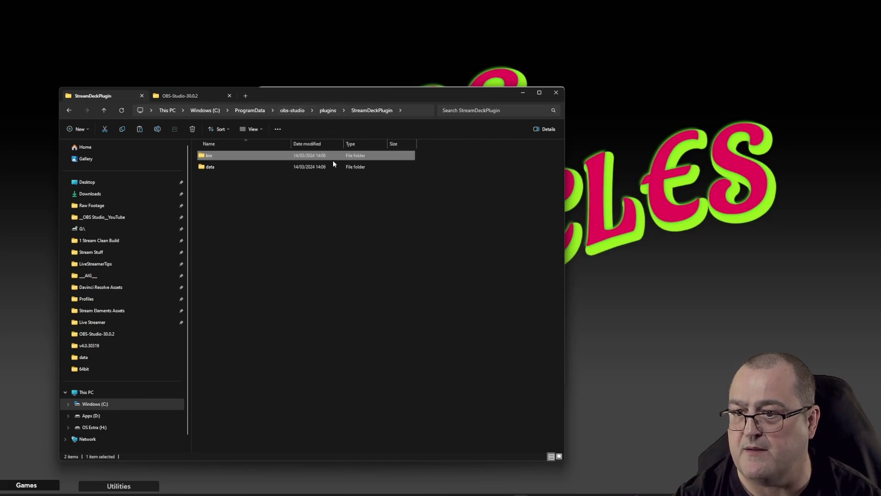
double_click(232, 166)
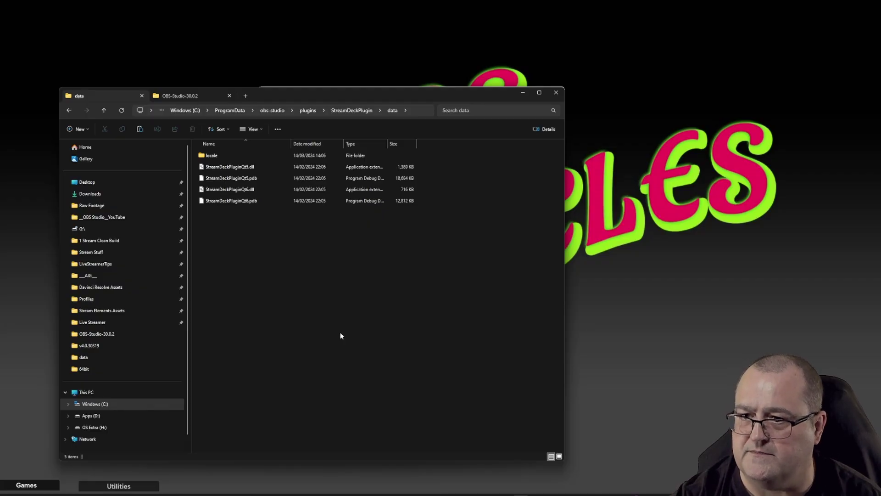
click(237, 158)
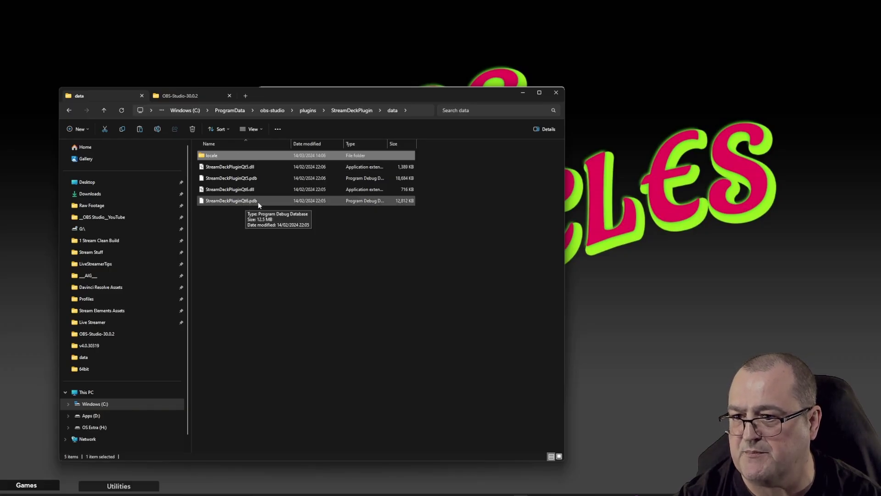
click(246, 202)
ctrl+click(226, 192)
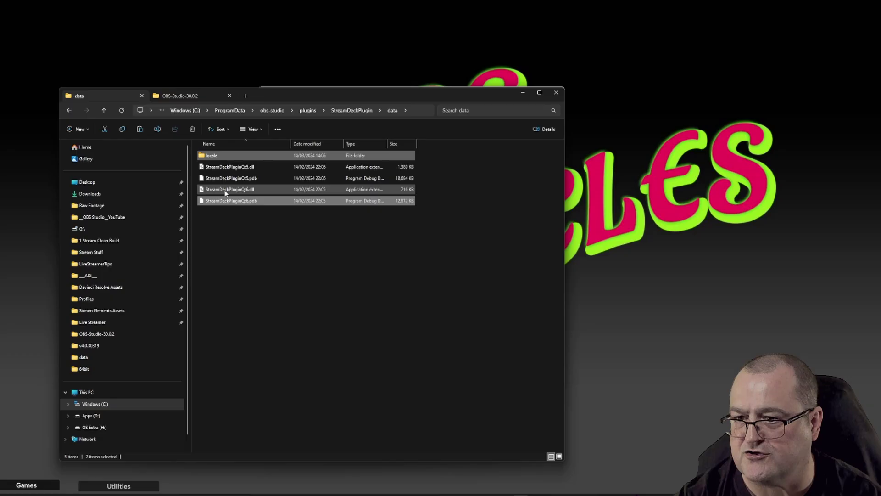
ctrl+click(253, 190)
right_click(263, 190)
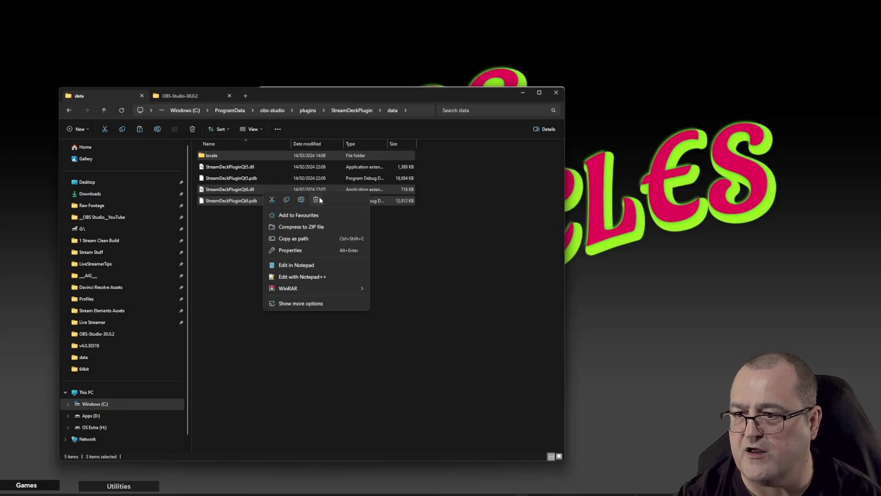
Copy the three items and open the portable OBS-Studio-30.0.2 data\obs-plugins folder.
click(286, 199)
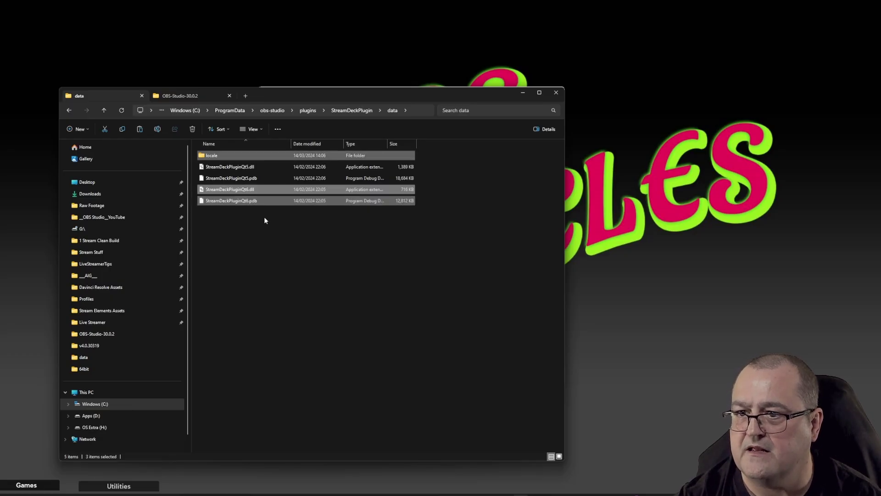
click(183, 96)
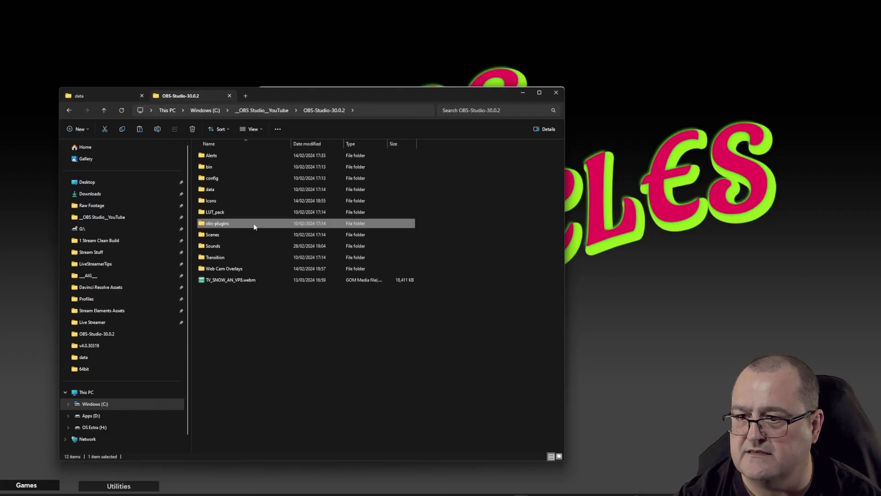
double_click(227, 188)
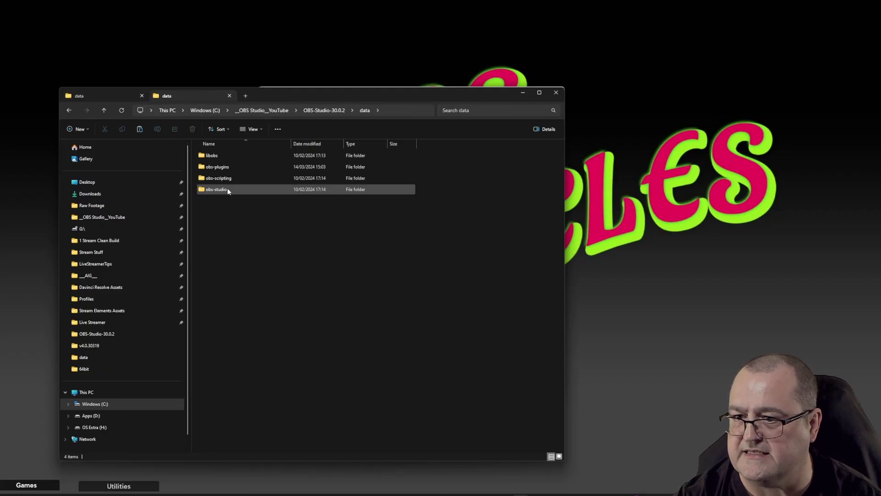
double_click(241, 168)
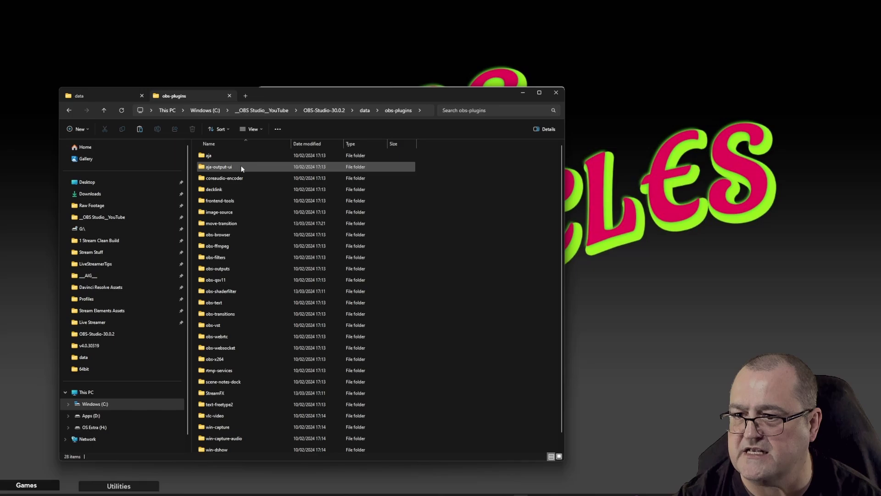
Create a new folder in obs-plugins named StreamDeckPlugin.
right_click(441, 366)
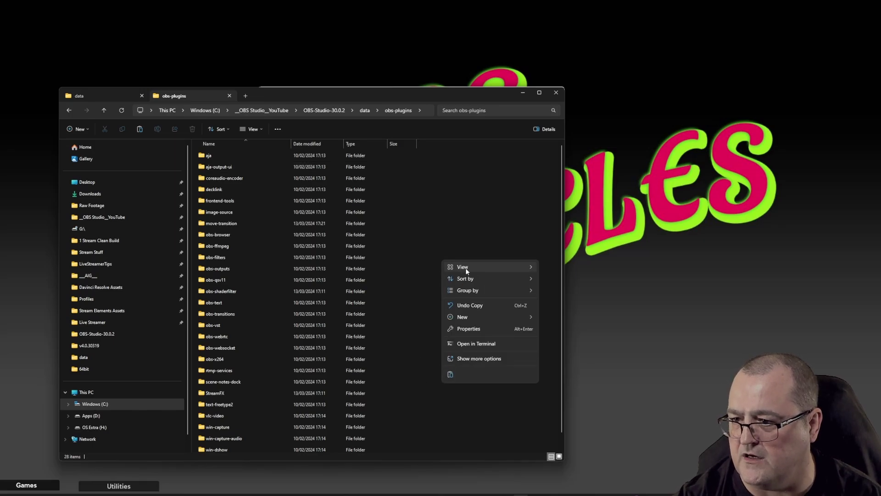
mouse_move(479, 318)
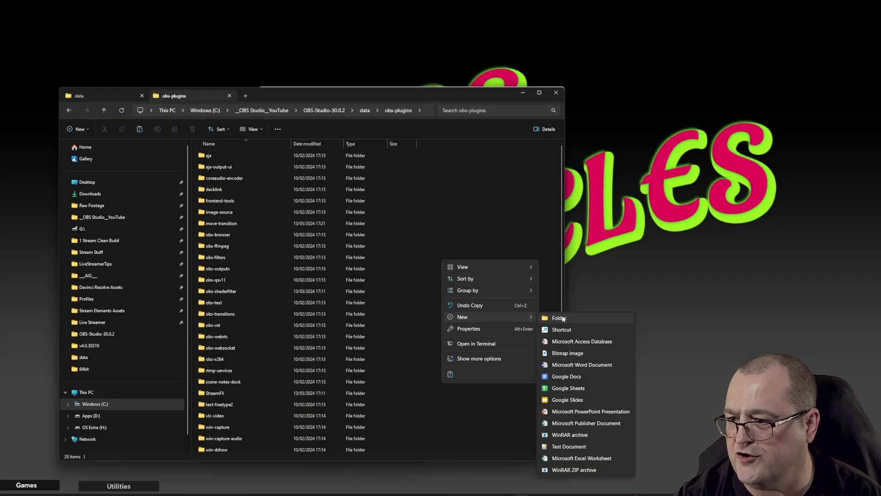
click(563, 318)
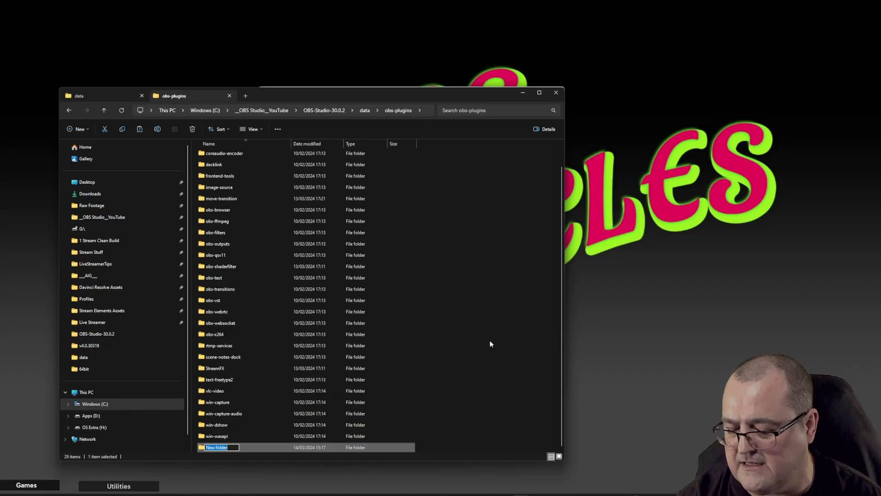
text(Str)
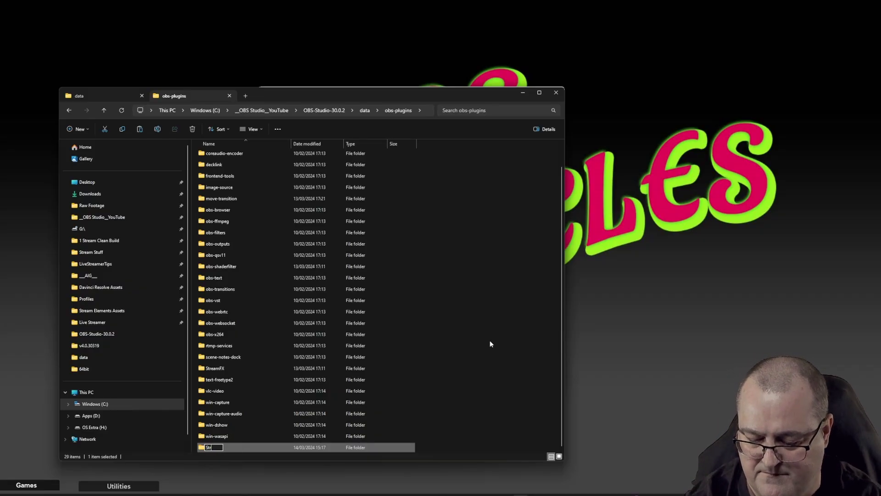
text(eamDec)
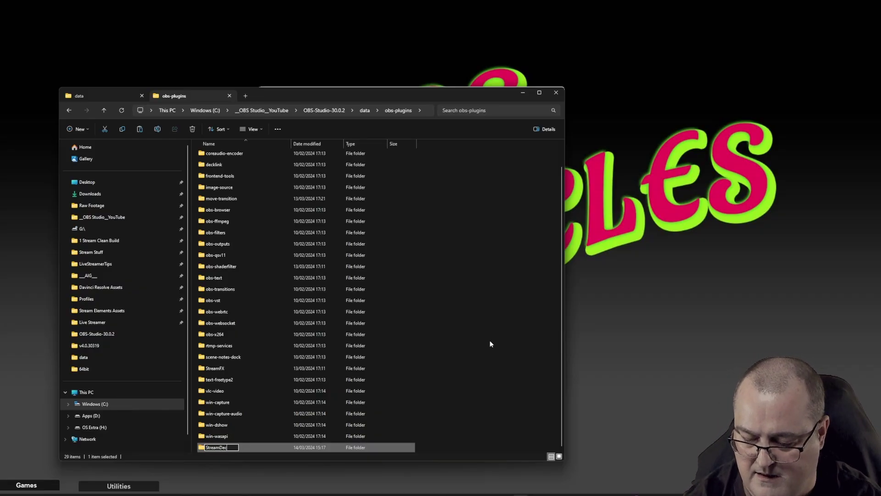
text(kPlugin)
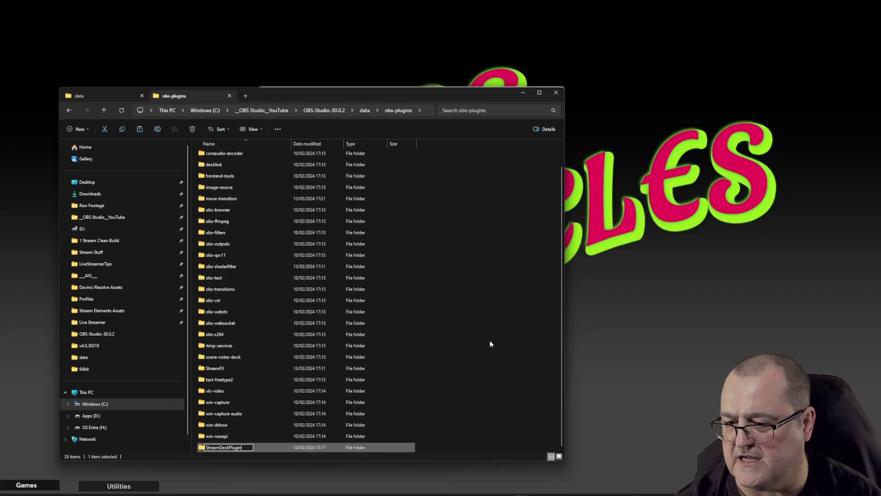
key(Return)
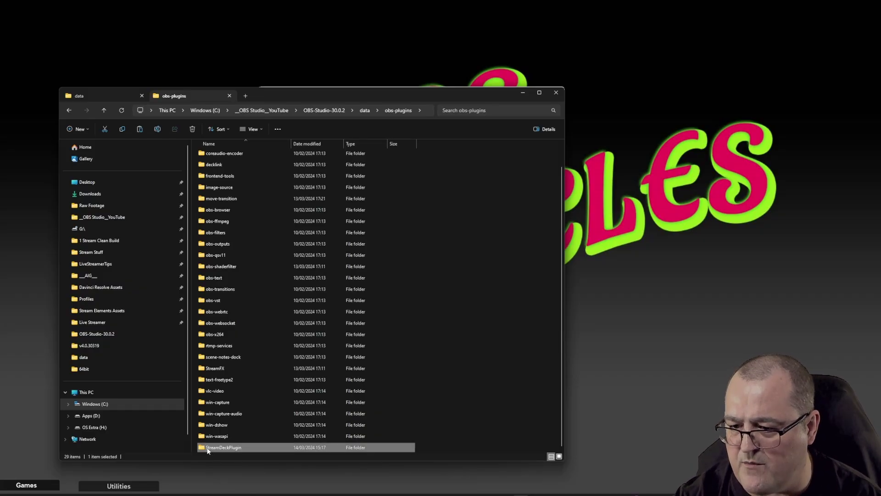
Paste locale and the StreamDeckPluginQt6 .dll and .pdb into StreamDeckPlugin, then return to _OBS Studio_YouTube.
double_click(270, 448)
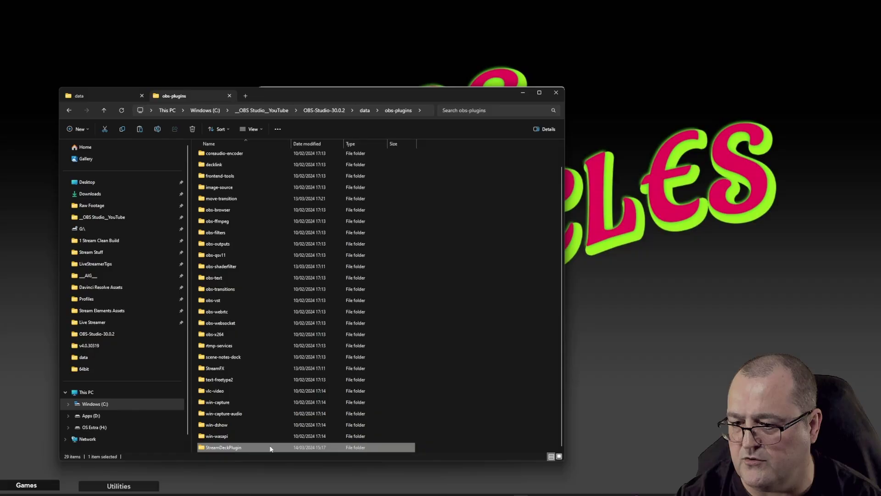
right_click(304, 224)
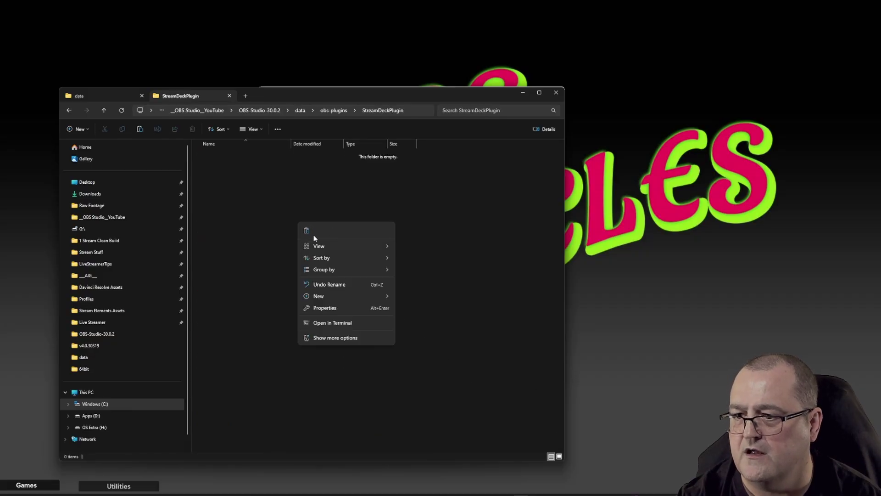
click(313, 234)
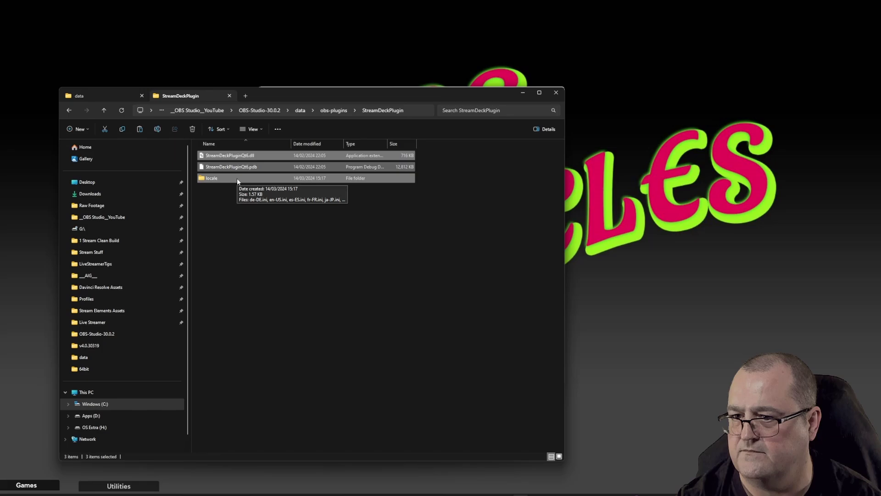
click(296, 226)
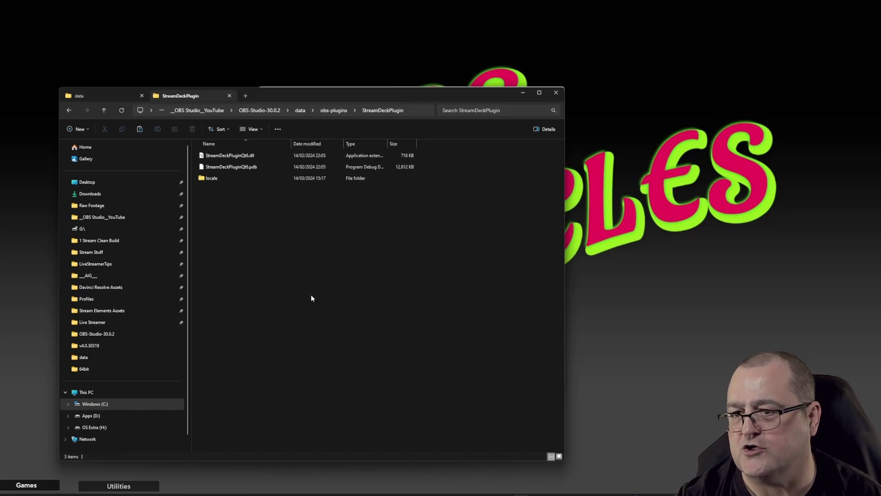
click(262, 111)
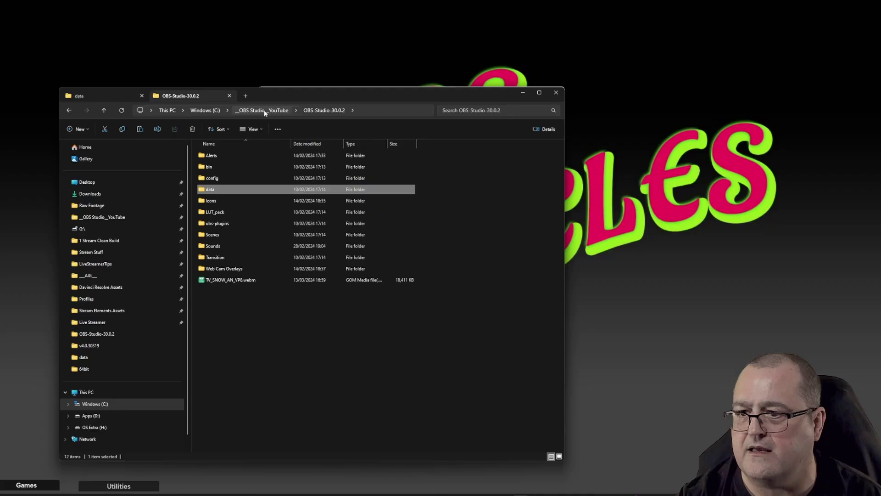
click(249, 112)
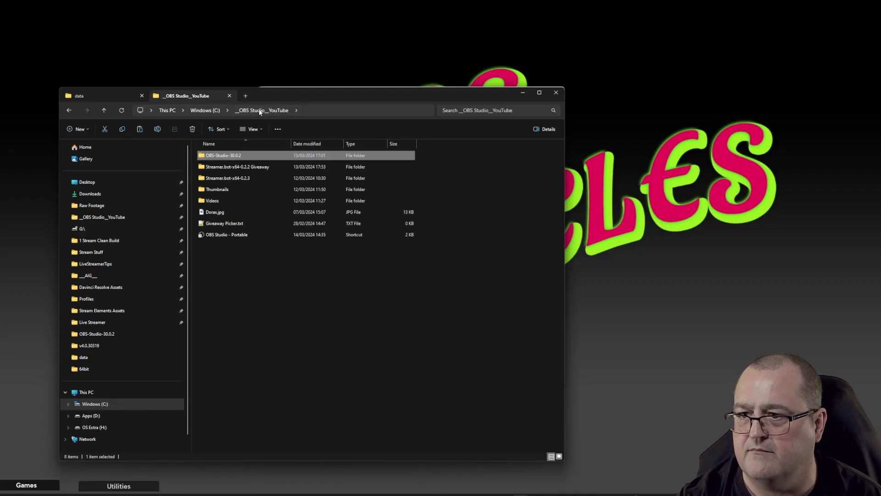
Launch OBS Studio - Portable, check Tools for Elgato Stream Deck, and bring up the Stream Deck app.
double_click(249, 235)
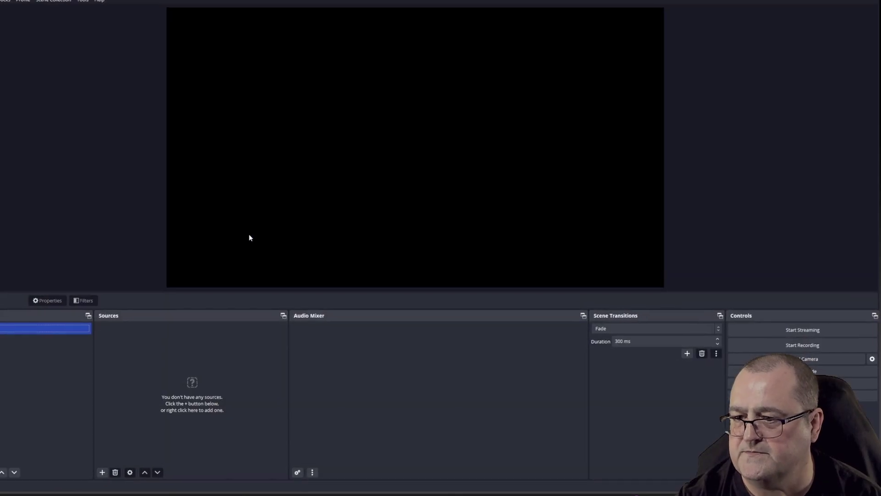
click(81, 1)
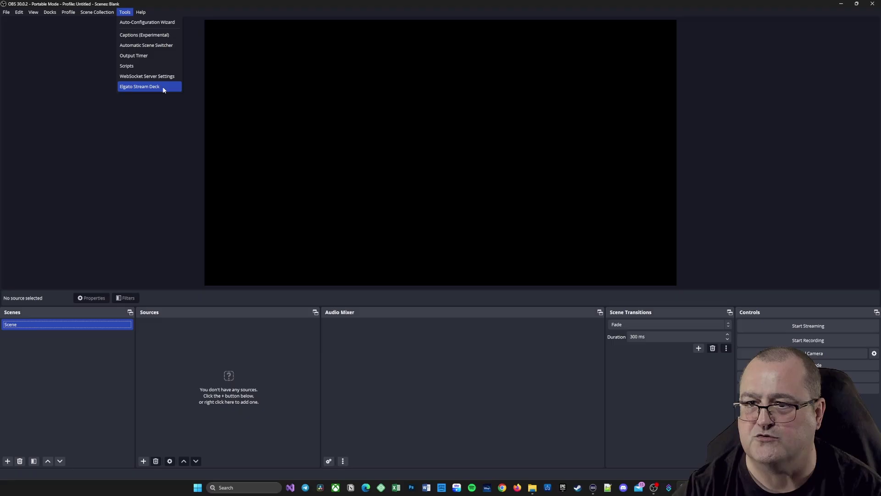
click(593, 488)
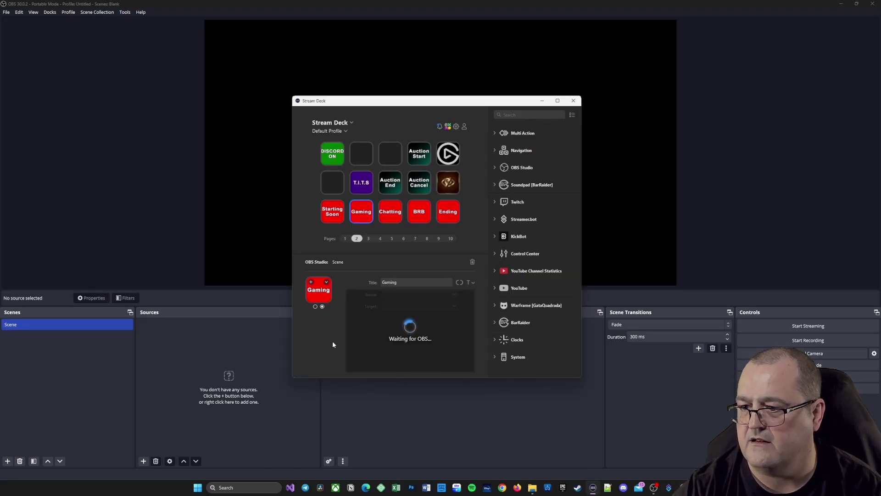